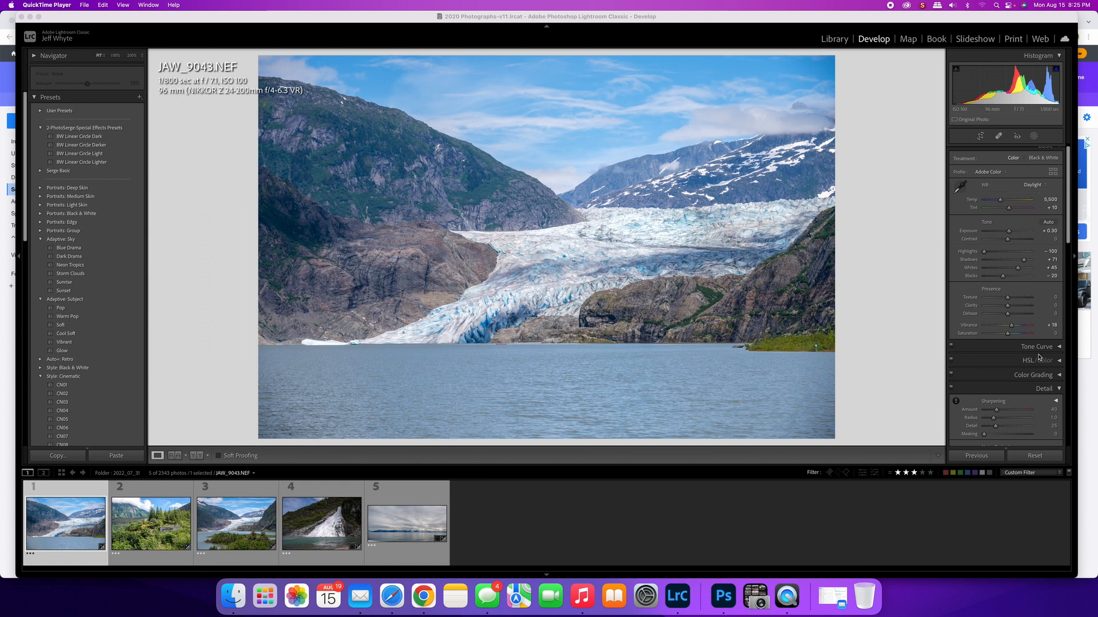
- Review the glacier photo's Basic tone, Presence, sharpening and noise reduction settings
scroll(1039, 357, "down", 2)
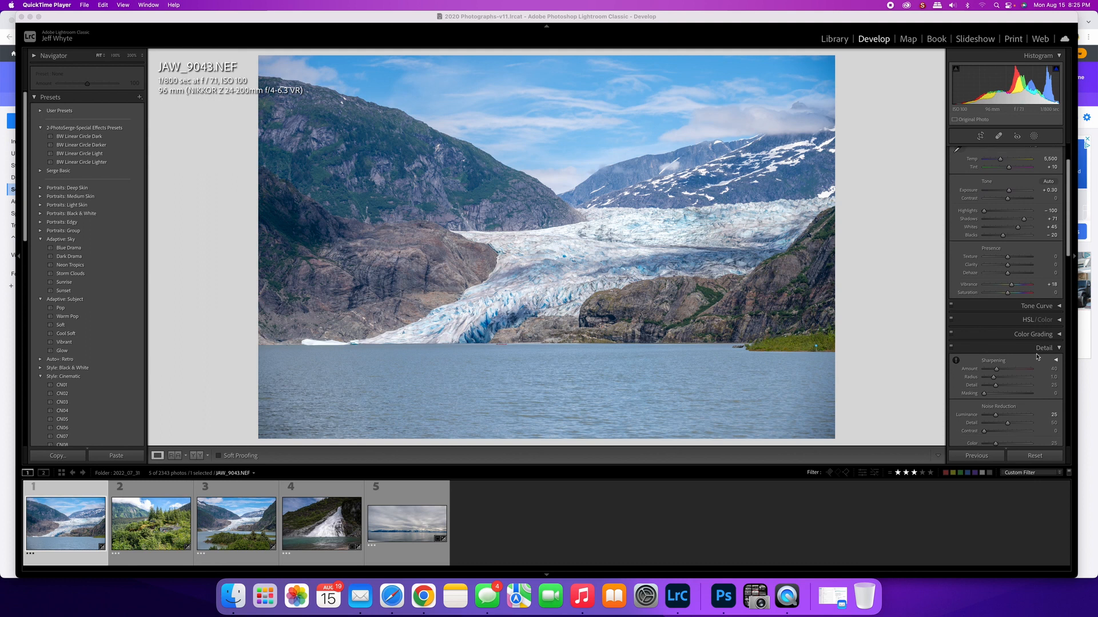
left_click(1061, 354)
scroll(976, 348, "down", 2)
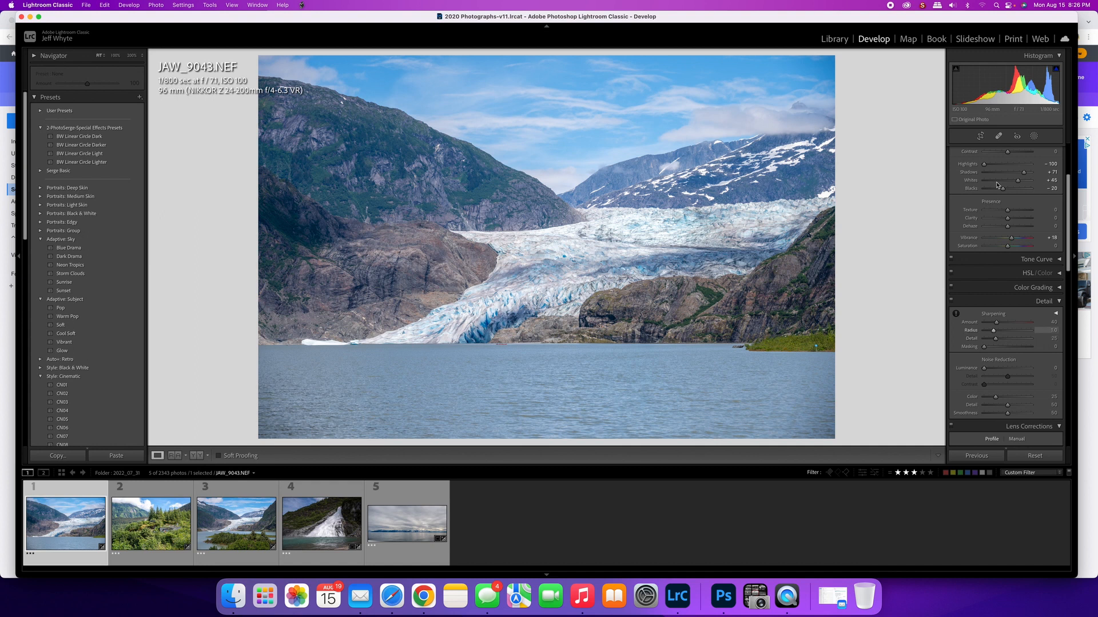
scroll(1037, 178, "up", 2)
scroll(1039, 175, "up", 3)
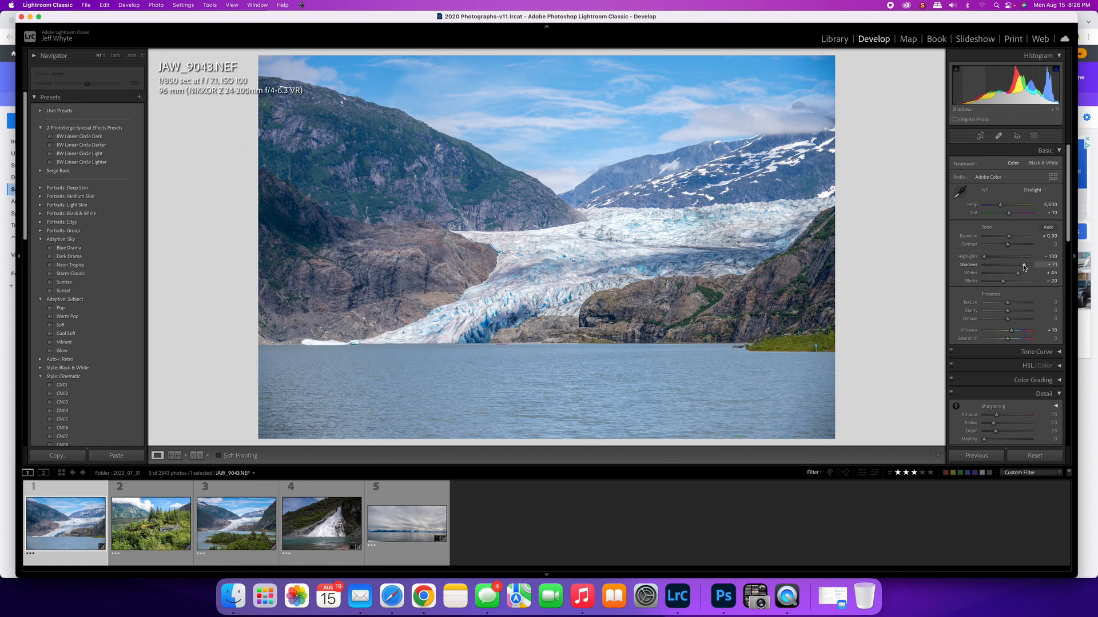
scroll(1006, 266, "down", 3)
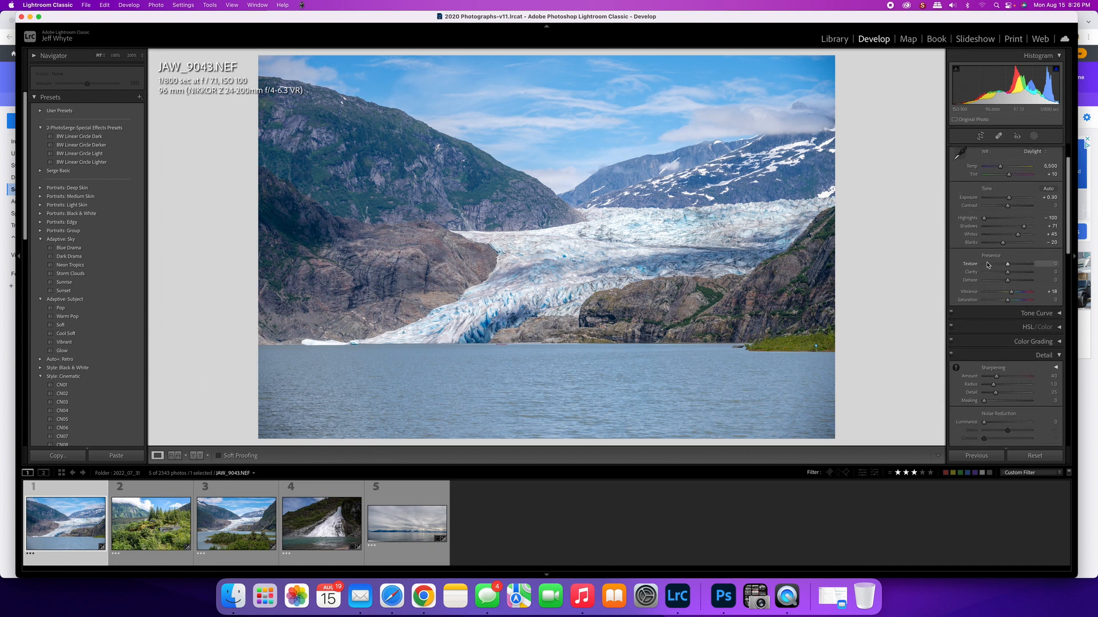
scroll(988, 265, "down", 3)
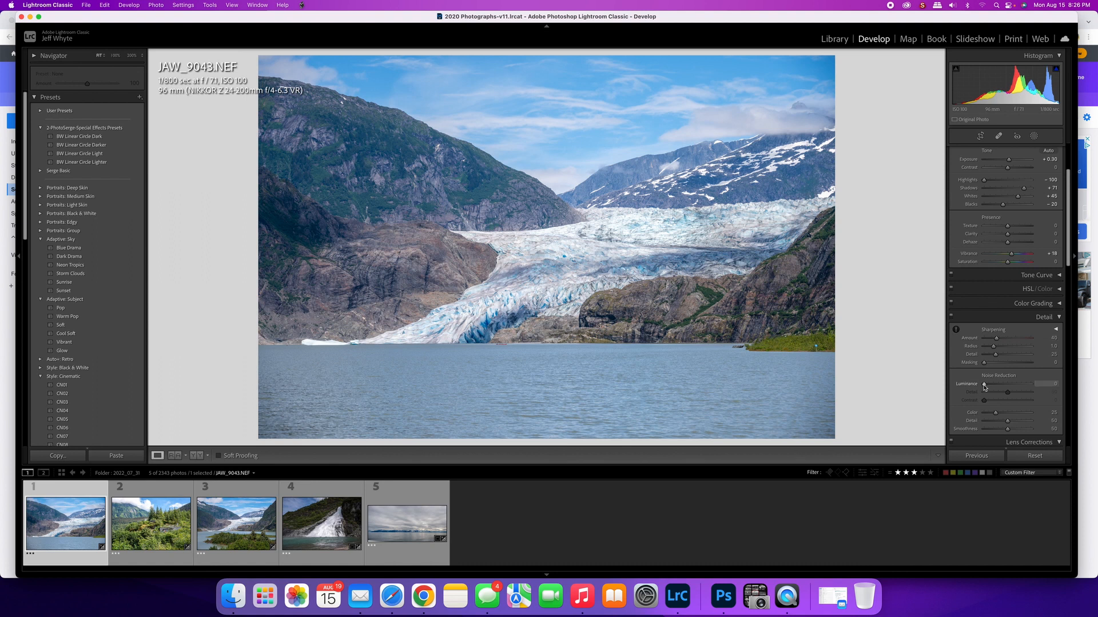
- Set the Luminance noise reduction to 30 and the sharpening Amount to 71, judging the sky and mountain ridge up close
left_click_drag(984, 387, 993, 384)
left_click(649, 138)
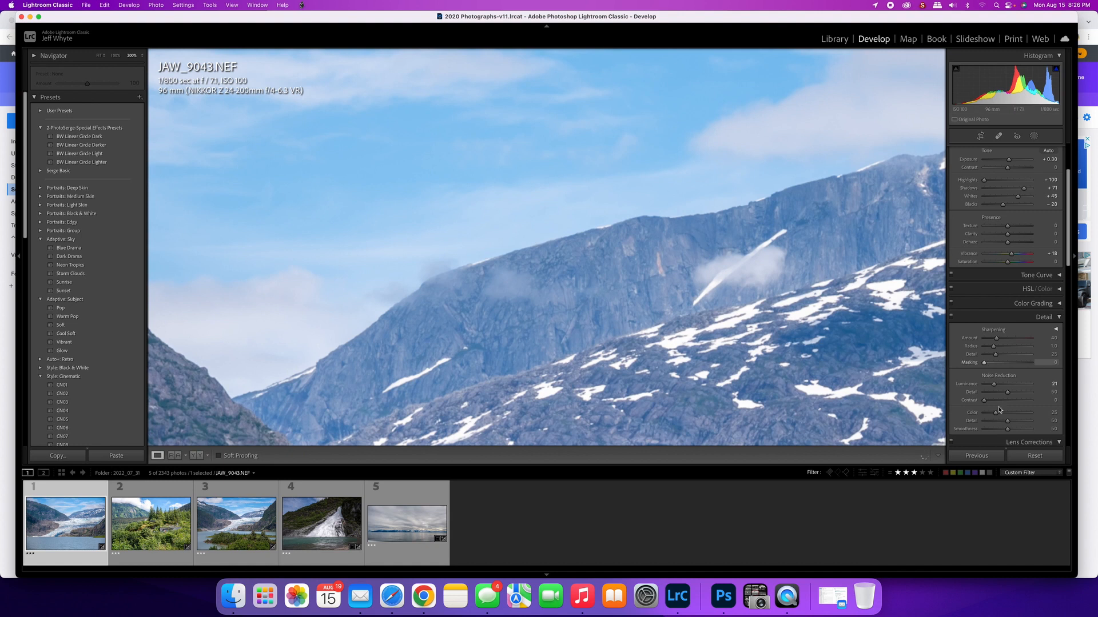
left_click_drag(995, 387, 994, 387)
left_click_drag(997, 341, 1009, 341)
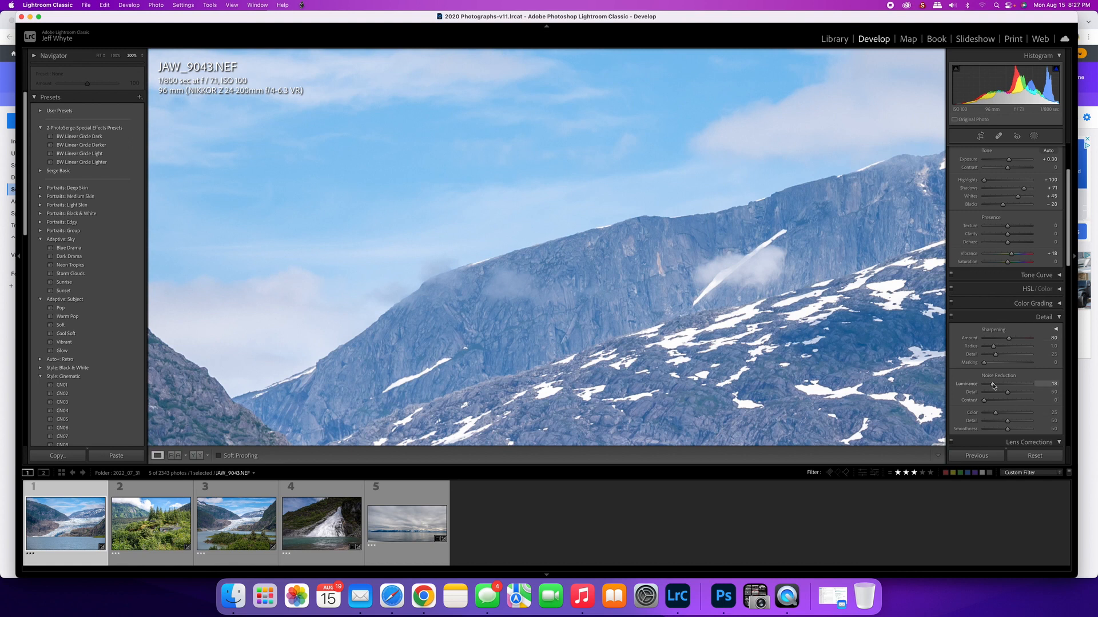
left_click_drag(993, 386, 993, 387)
left_click_drag(993, 384, 998, 385)
left_click_drag(1009, 338, 1006, 341)
left_click(98, 55)
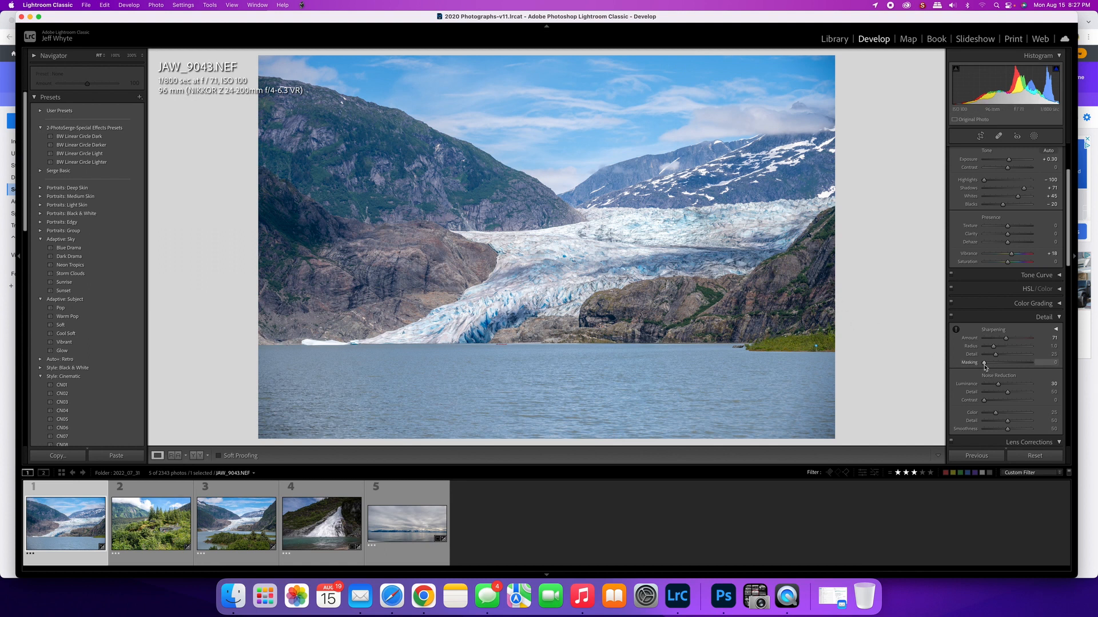
- Set the sharpening Masking to 51 while previewing the black-and-white edge mask
key("alt")
left_click(985, 364, "alt")
left_click_drag(984, 364, 988, 366)
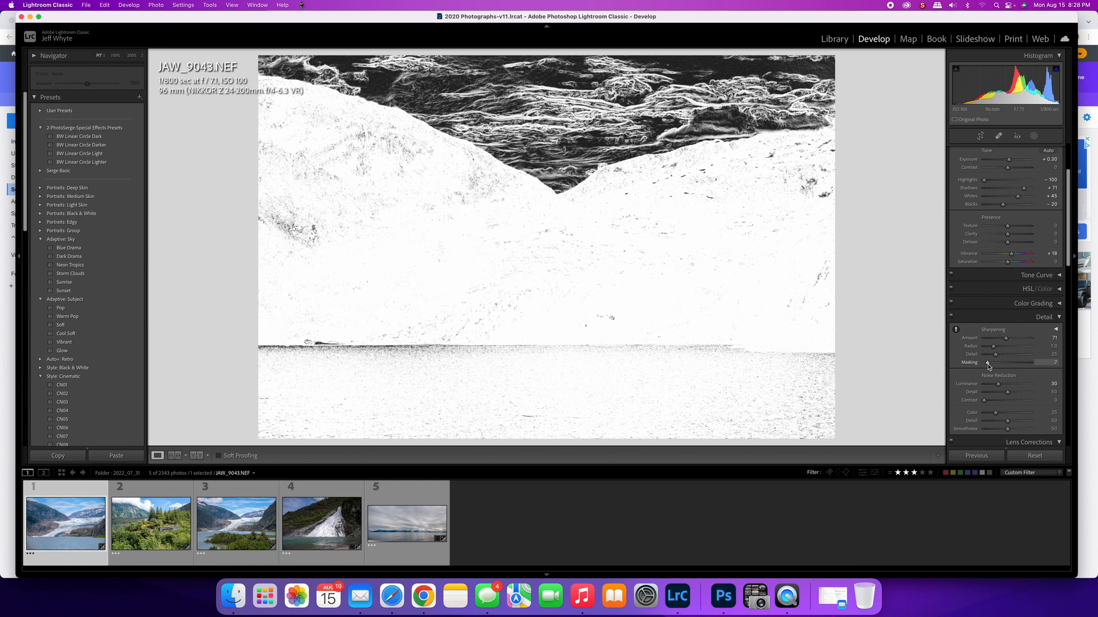
left_click_drag(988, 364, 999, 368)
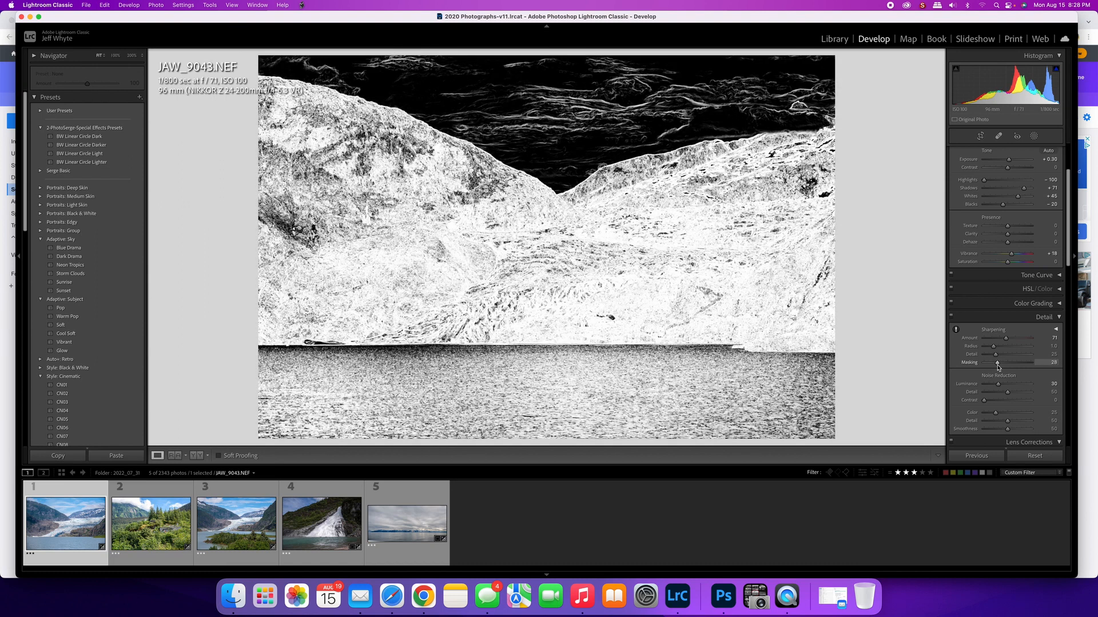
left_click_drag(998, 368, 1001, 369)
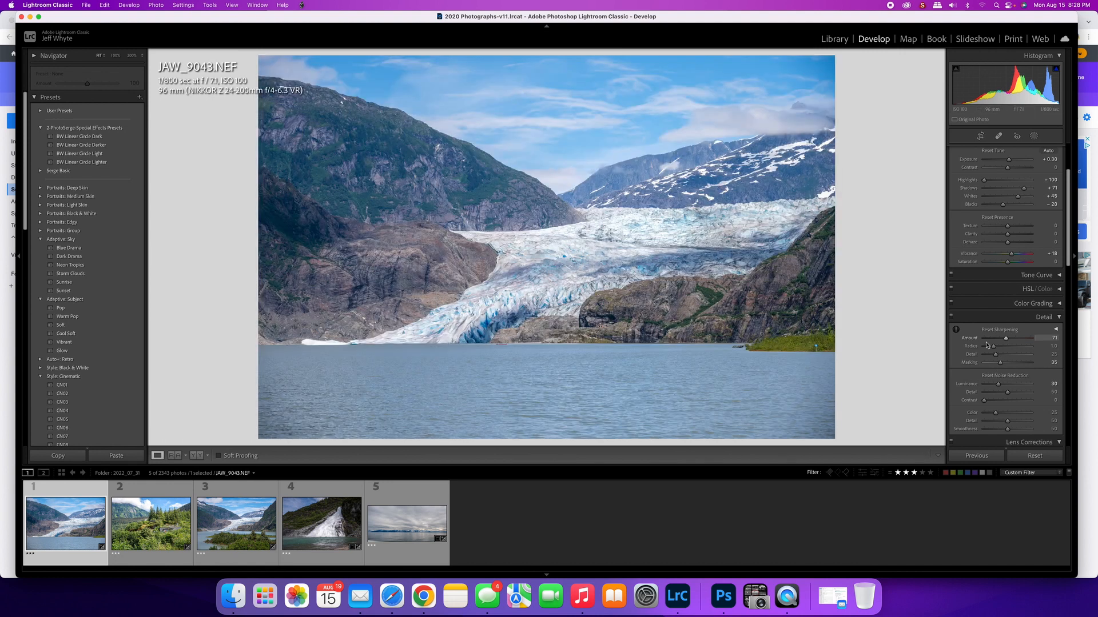
left_click_drag(1001, 369, 1014, 367)
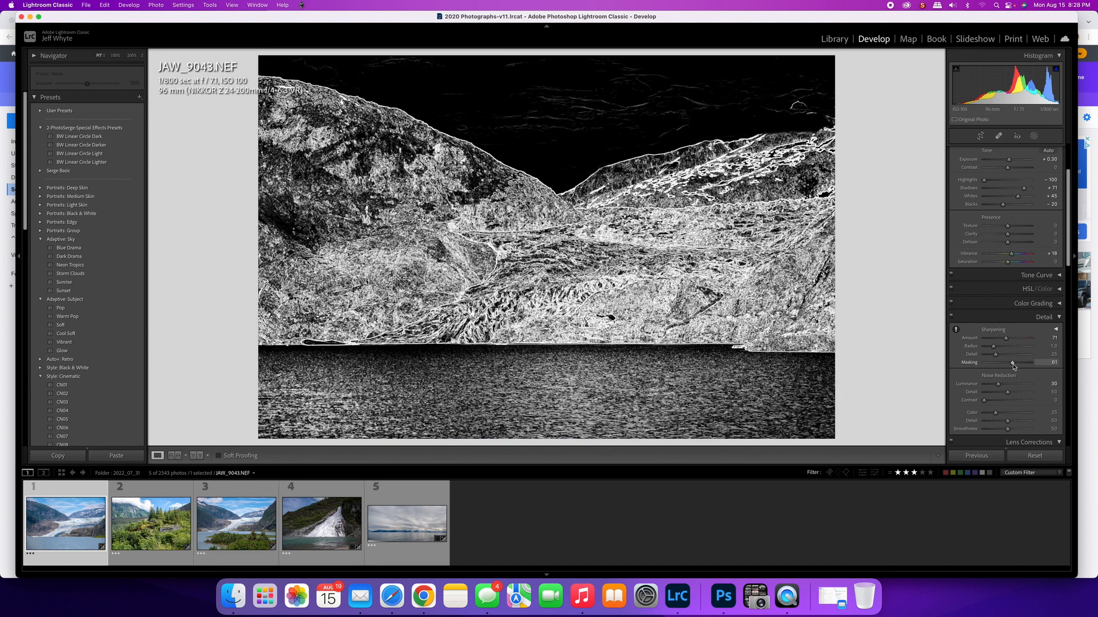
left_click_drag(1013, 367, 1013, 367)
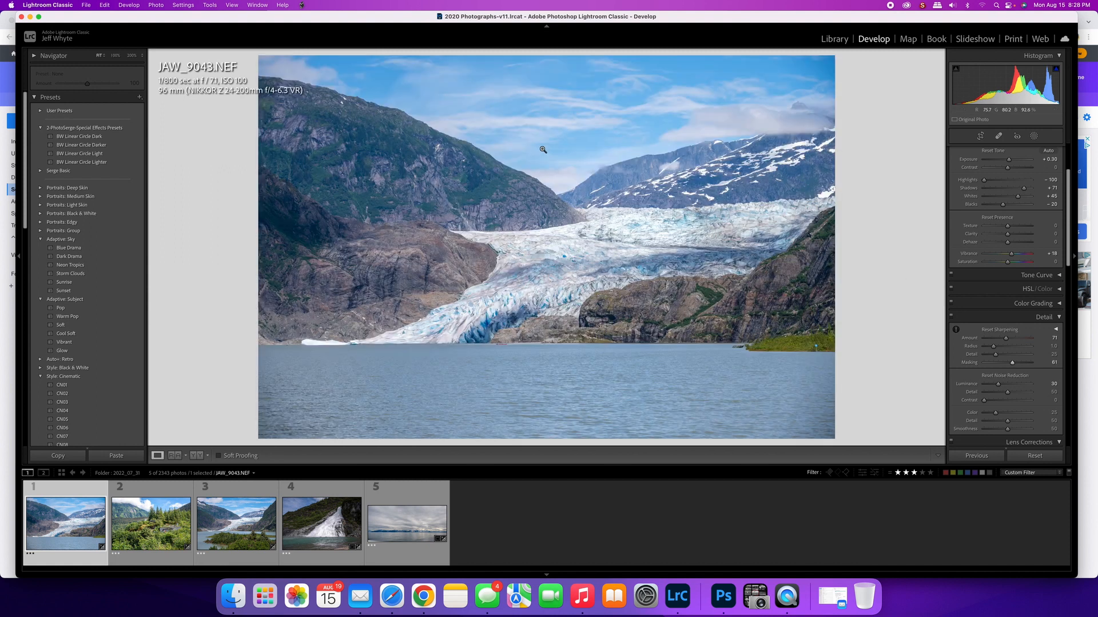
key("alt")
left_click(1011, 364, "alt")
left_click_drag(1011, 364, 1008, 364)
- Set the Luminance noise reduction to 20, the sharpening Amount to 56 and the Masking to 30
left_click_drag(998, 386, 993, 387)
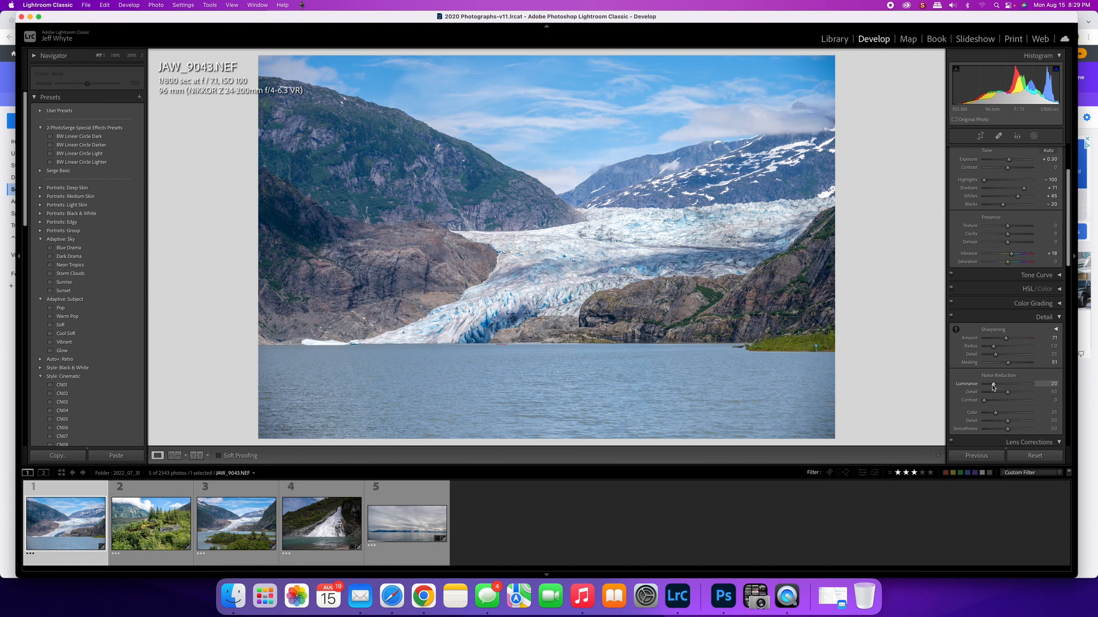
left_click_drag(1006, 339, 1001, 342)
left_click(1008, 364, "alt")
left_click_drag(1008, 366, 998, 366)
- Review the Basic and Detail settings with all five filmstrip photos selected, and return to only the first photo selected
left_click(394, 529, "shift")
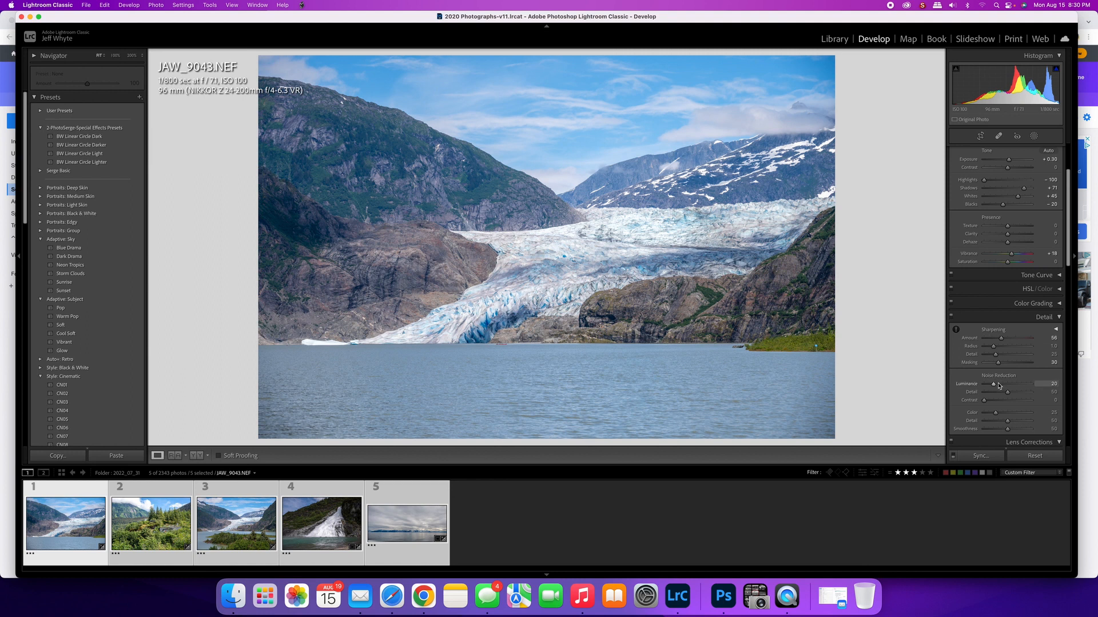
scroll(999, 386, "up", 5)
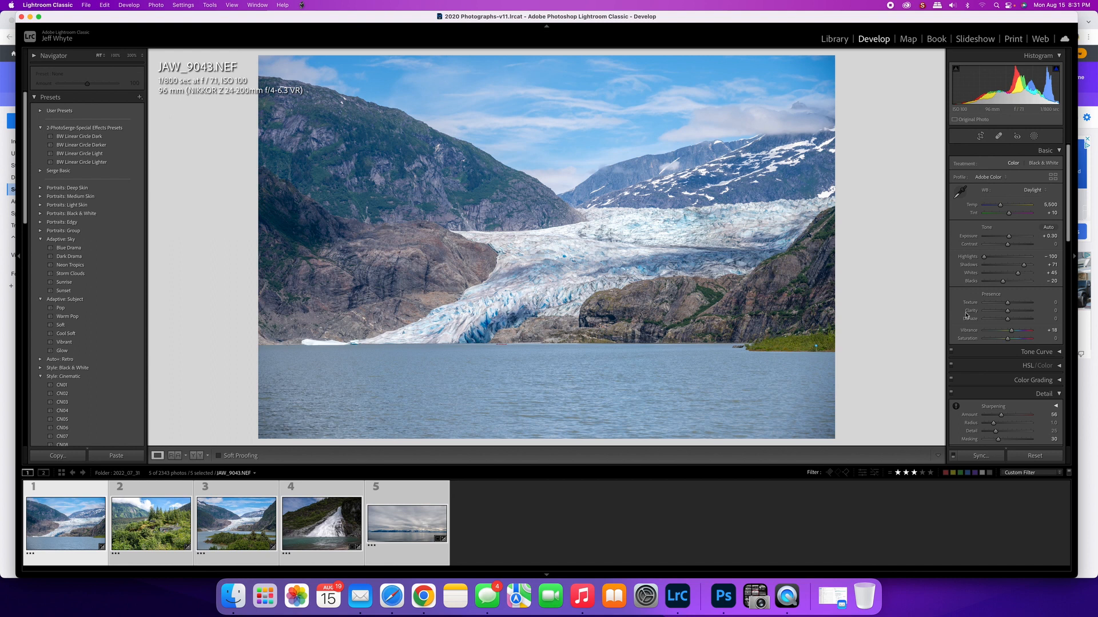
scroll(980, 304, "down", 1)
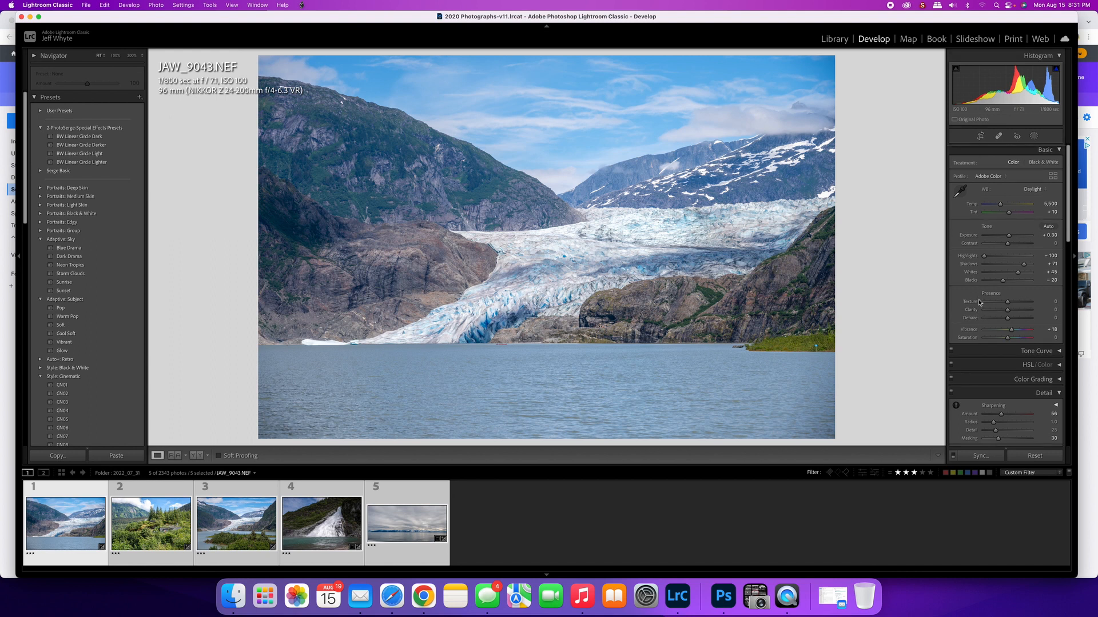
scroll(987, 333, "down", 3)
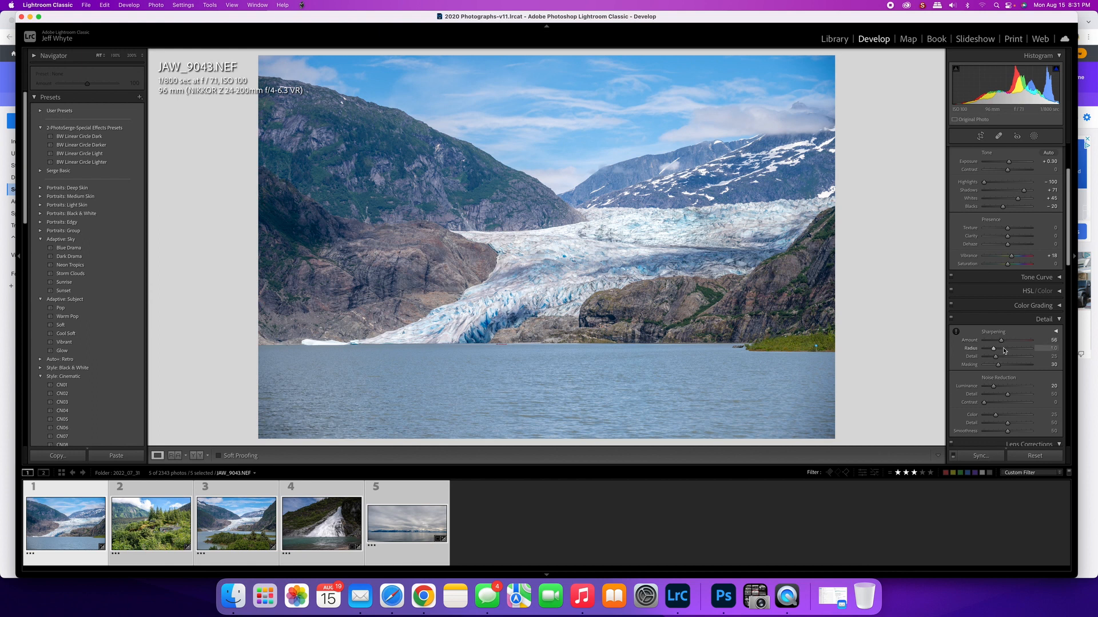
scroll(1010, 344, "up", 1)
scroll(1009, 344, "up", 1)
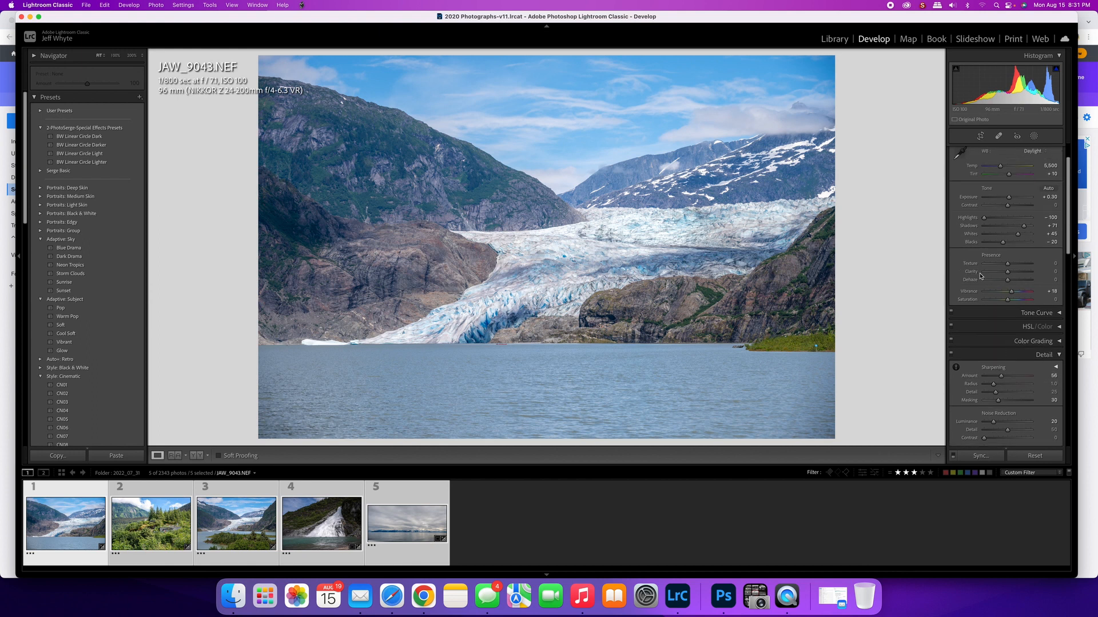
key("super+shift+d")
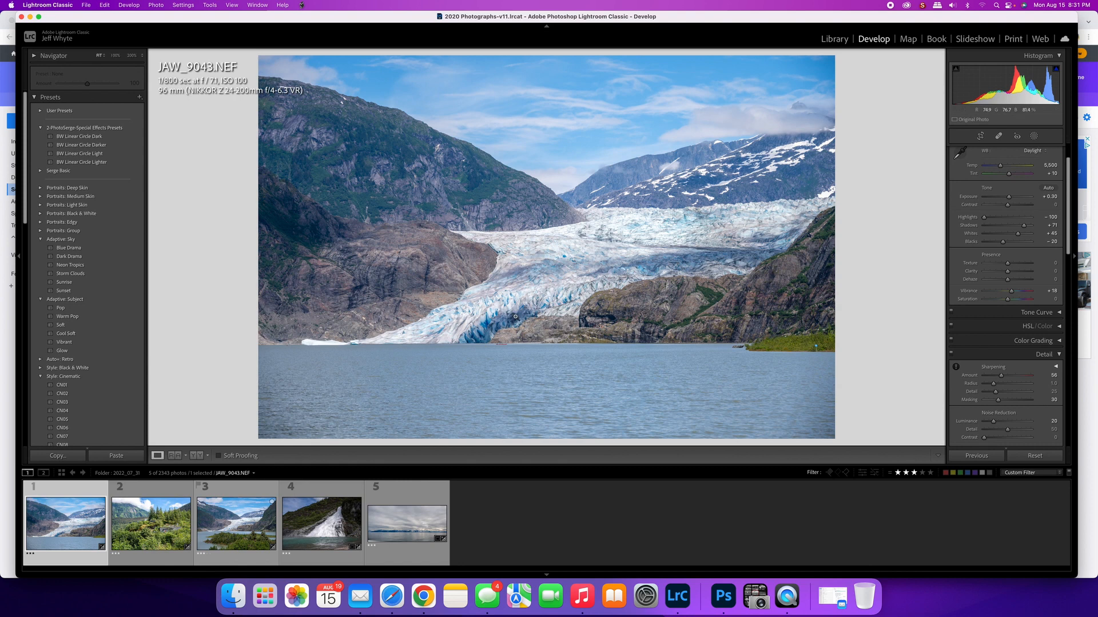
- Paint a brush mask over the glacier ice and set the mask's Clarity to 13
left_click(467, 326)
left_click(466, 326)
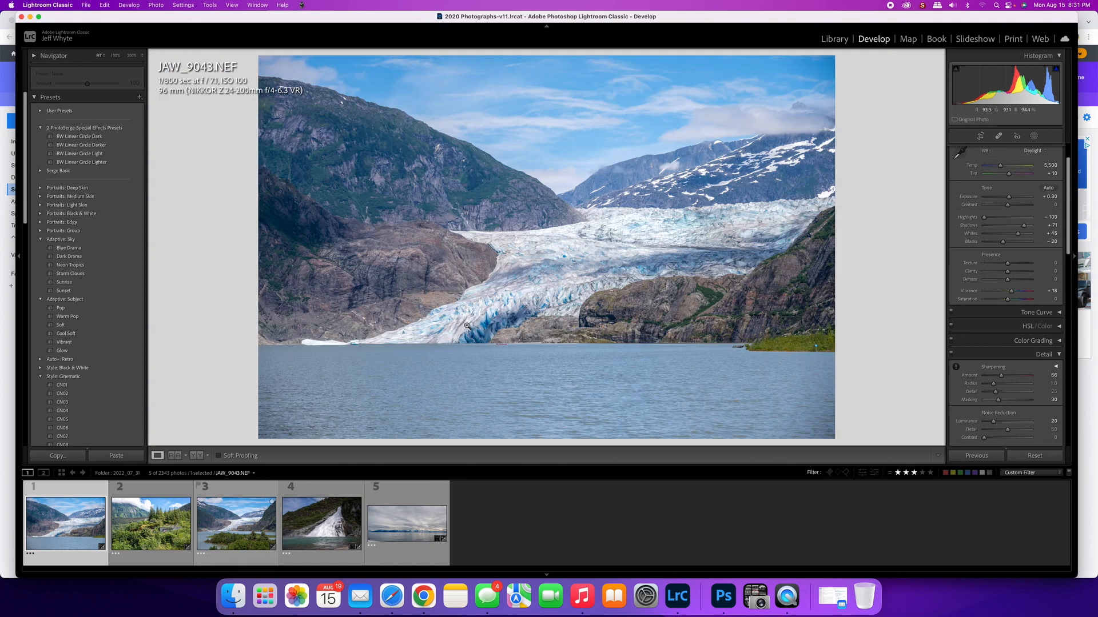
left_click(1037, 136)
left_click(971, 190)
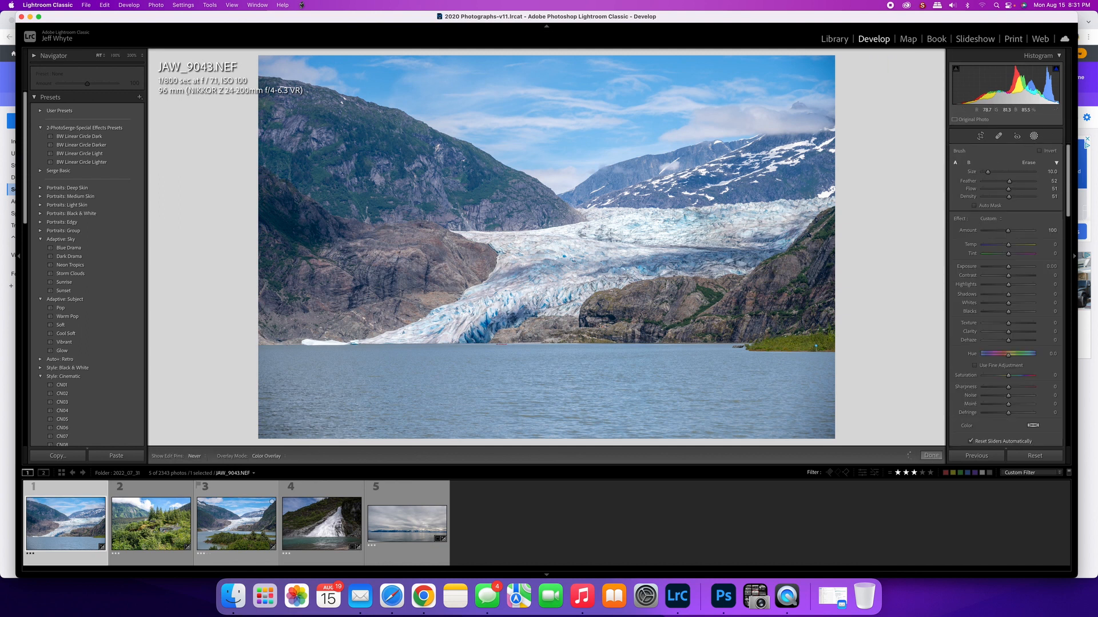
mouse_move(446, 326)
left_mouse_down()
mouse_move(746, 232)
mouse_move(504, 318)
mouse_move(572, 300)
mouse_move(557, 250)
mouse_move(669, 233)
mouse_move(635, 226)
mouse_move(752, 246)
left_mouse_up()
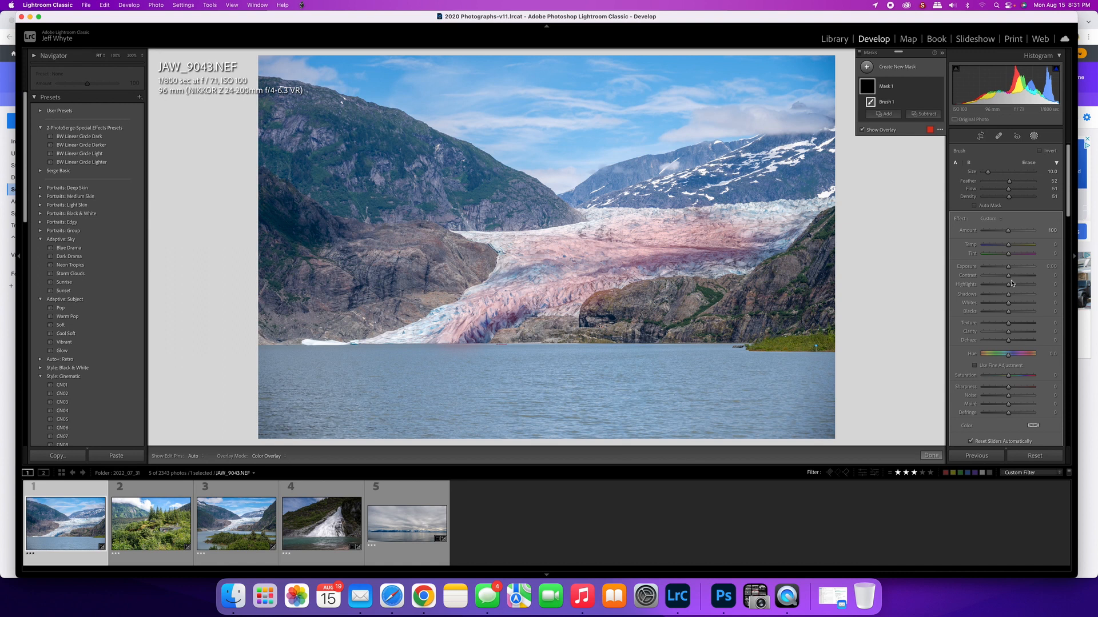
left_click_drag(1010, 334, 1013, 337)
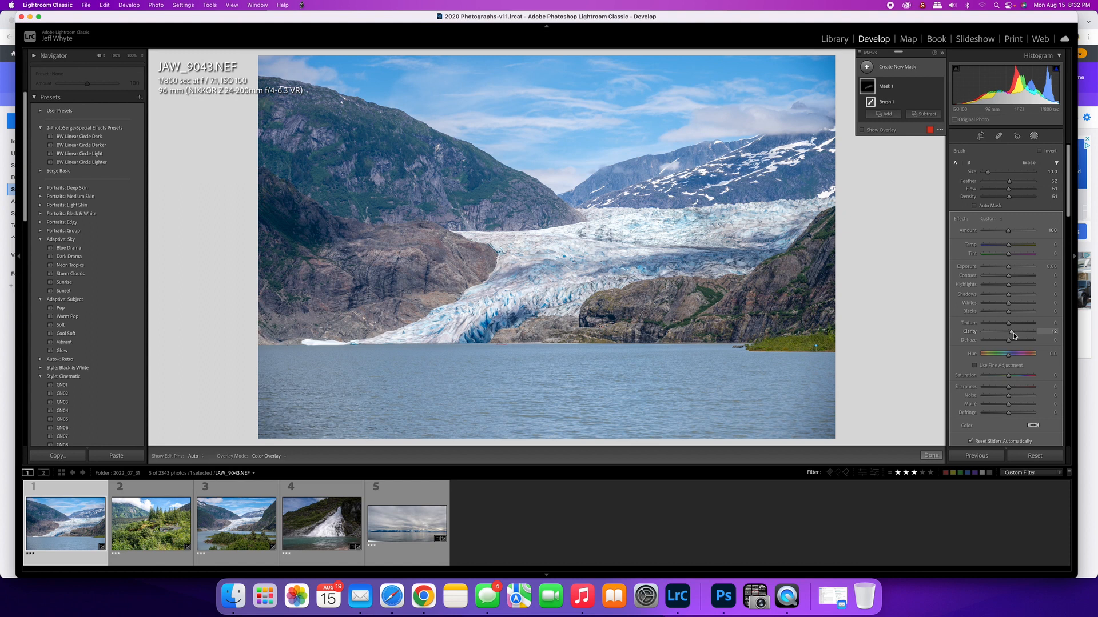
- Select all five photos in the filmstrip
key("super+a")
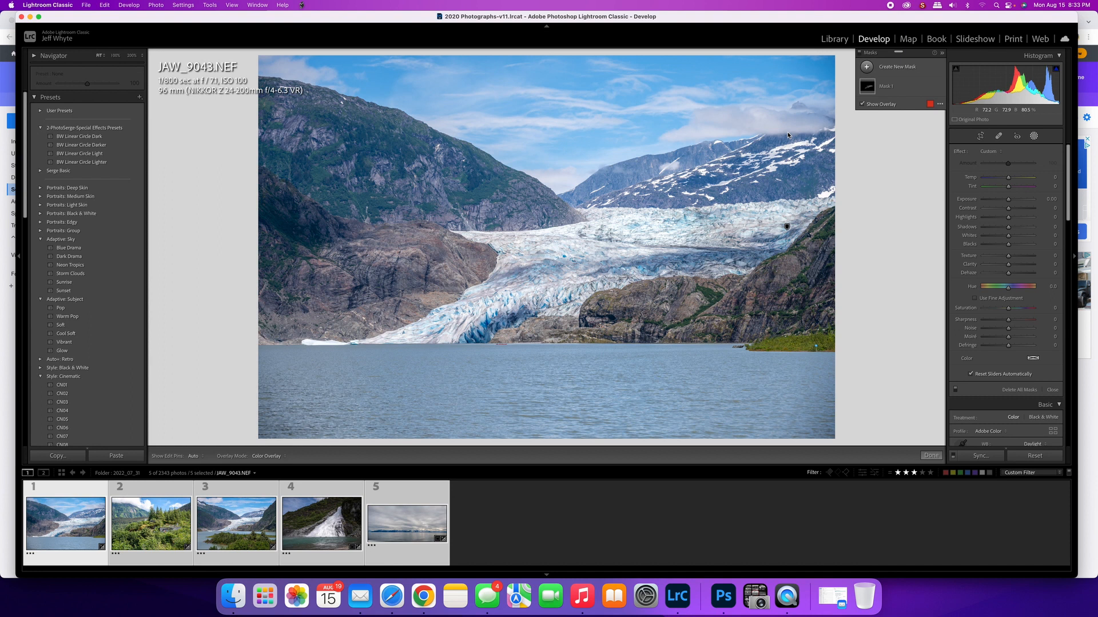